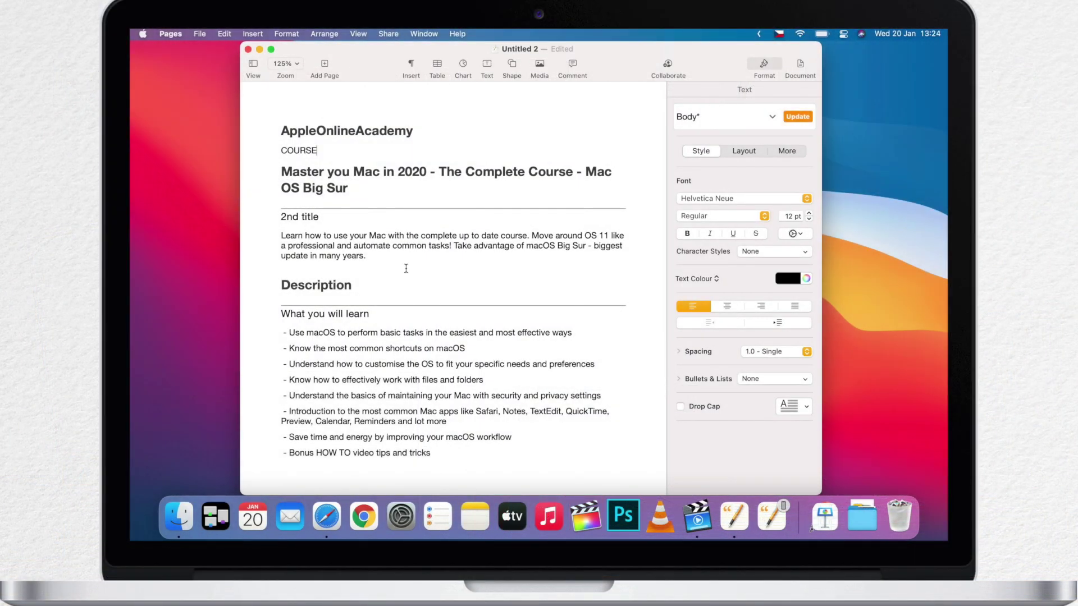
# - Copy the AppleOnlineAcademy title and paste two copies on separate lines at the document's end
pyautogui.moveTo(279, 130); pyautogui.dragTo(411, 131)
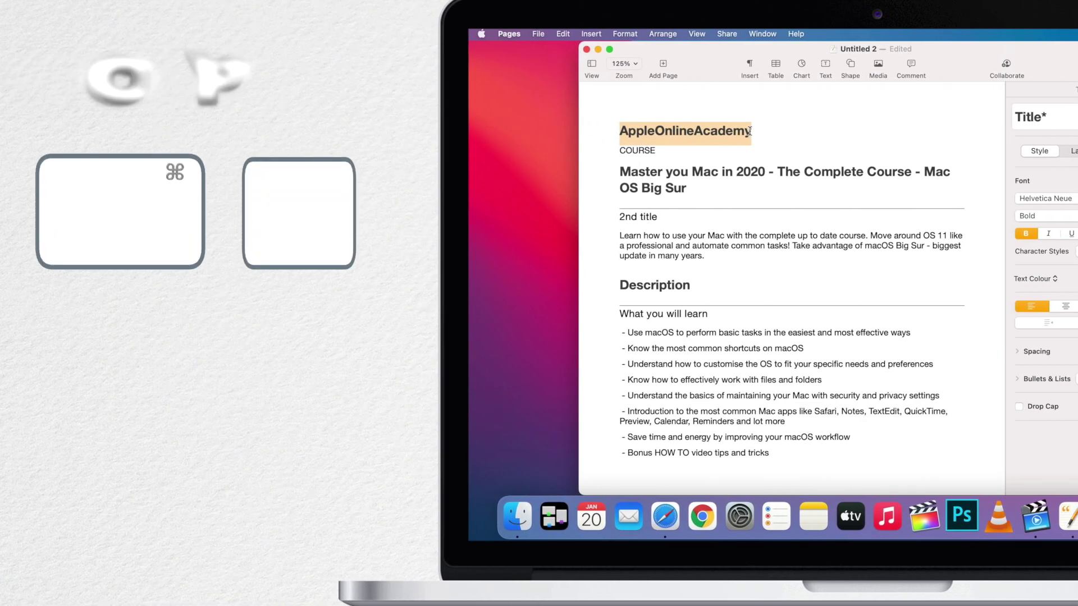
pyautogui.press('super+c')
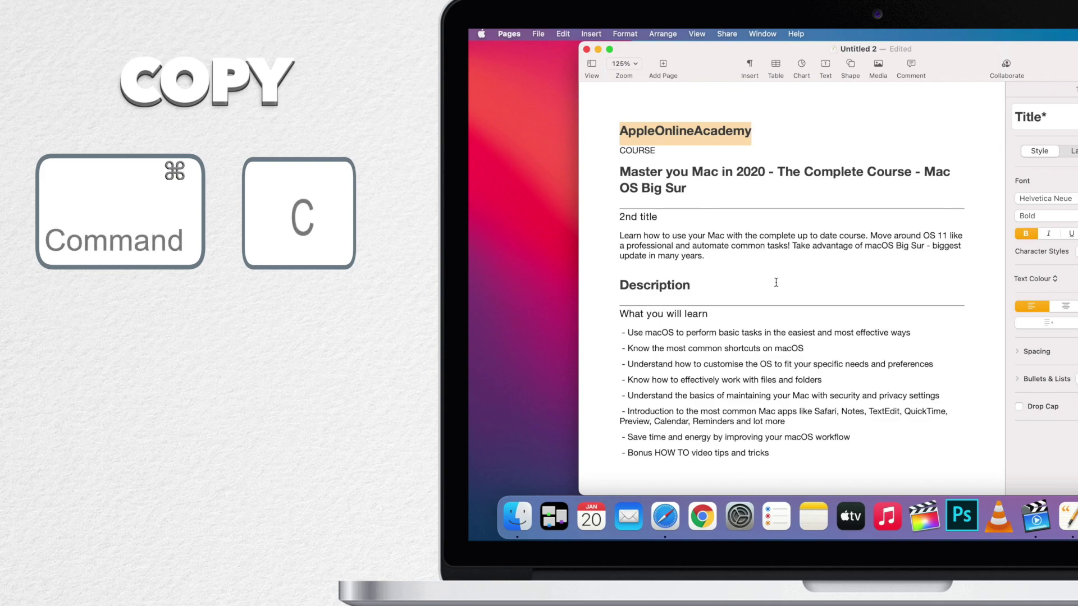
pyautogui.scroll(-1, 776, 282)
pyautogui.click(802, 440)
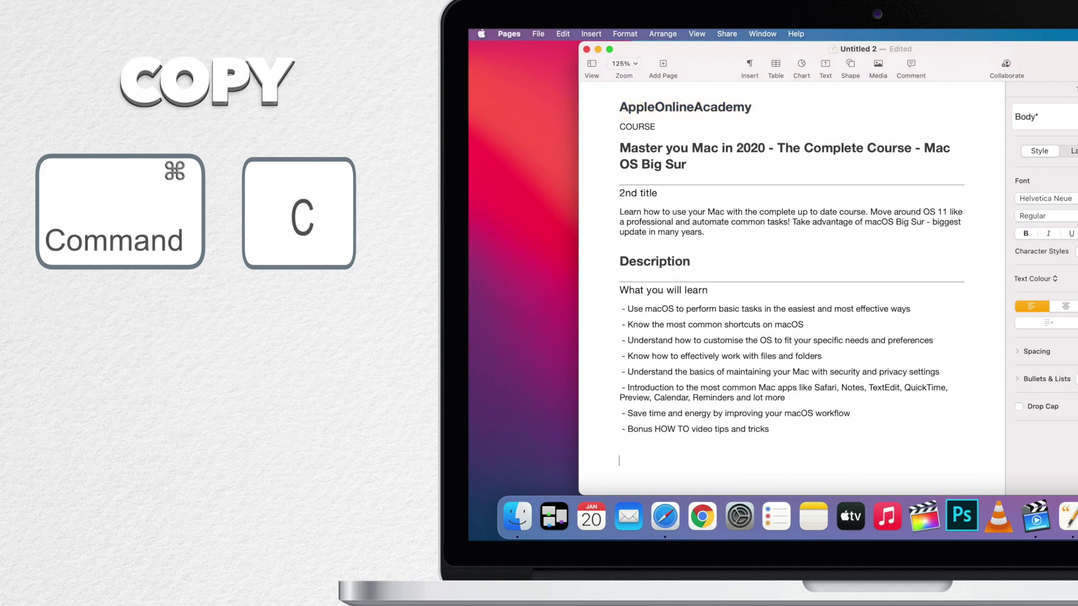
pyautogui.press('super+v')
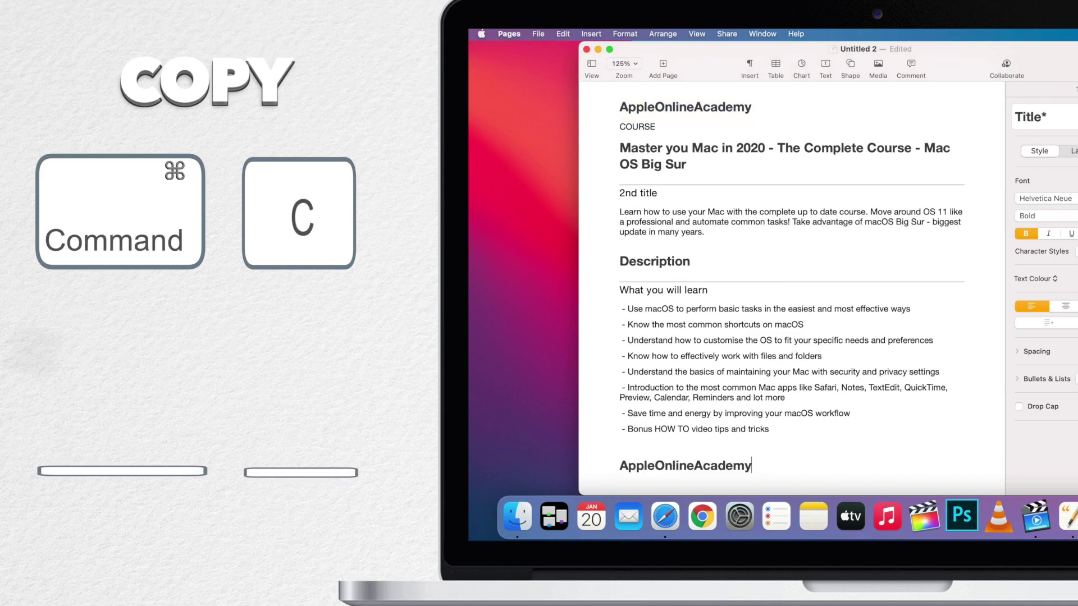
pyautogui.press('Return')
pyautogui.press('super+v')
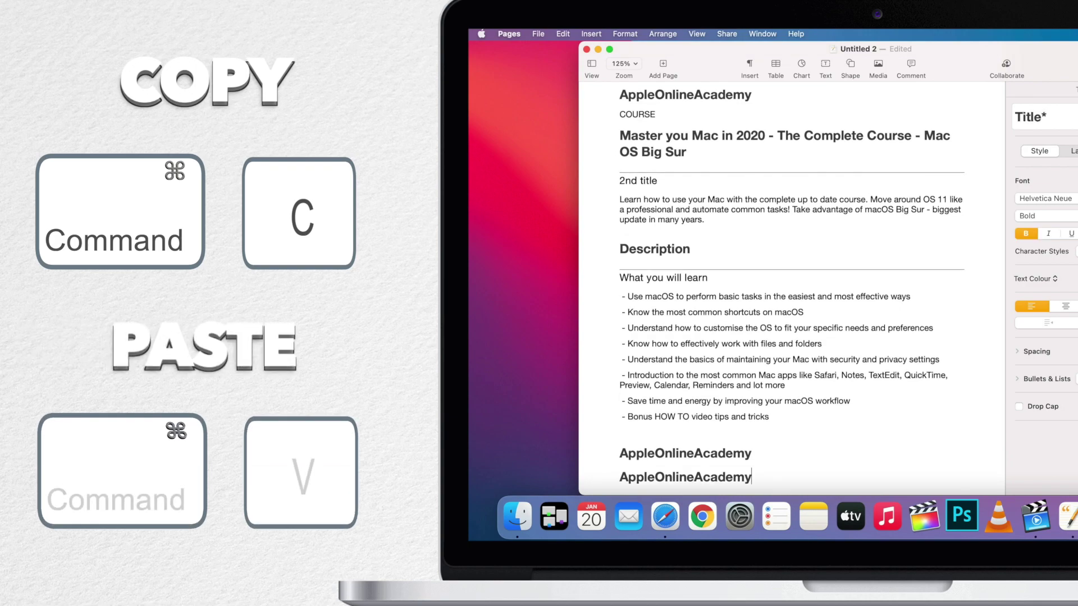
# - Create a blank Pages document, paste the AppleOnlineAcademy title into it, and move its window aside
pyautogui.click(539, 35)
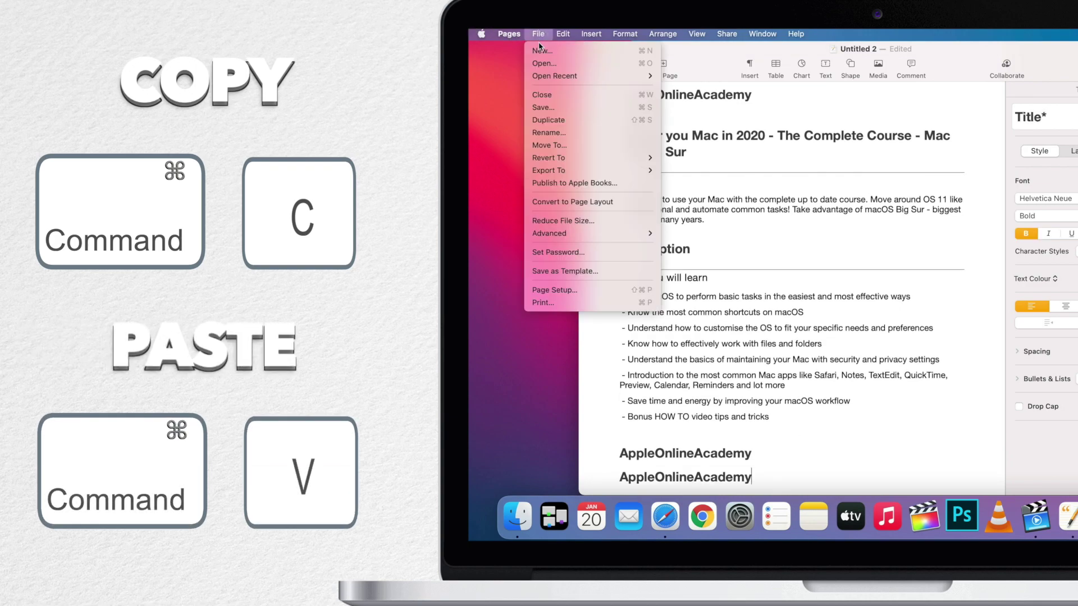
pyautogui.click(539, 35)
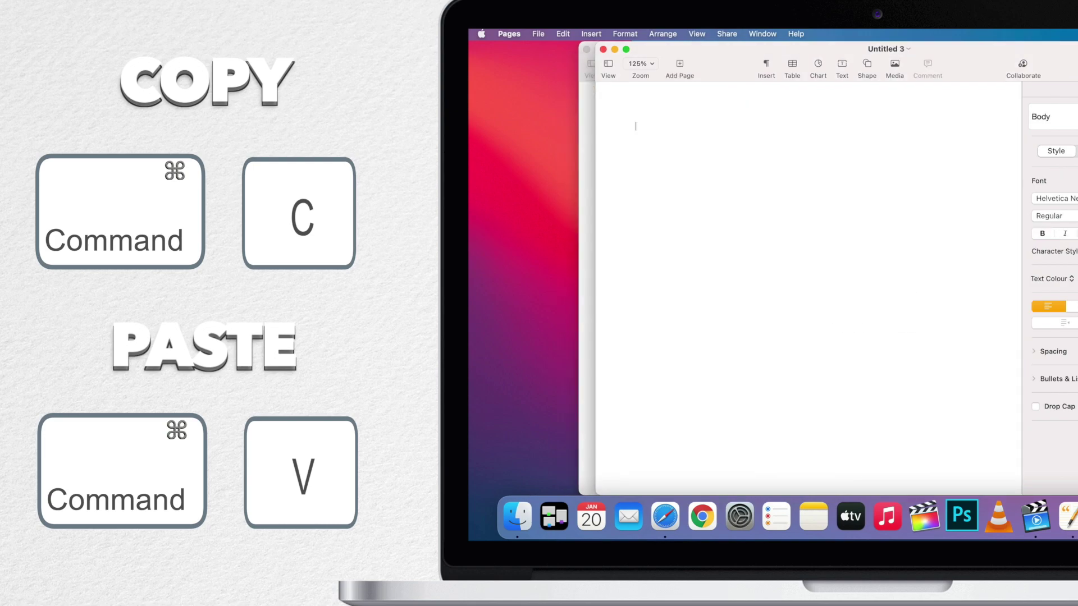
pyautogui.press('super+v')
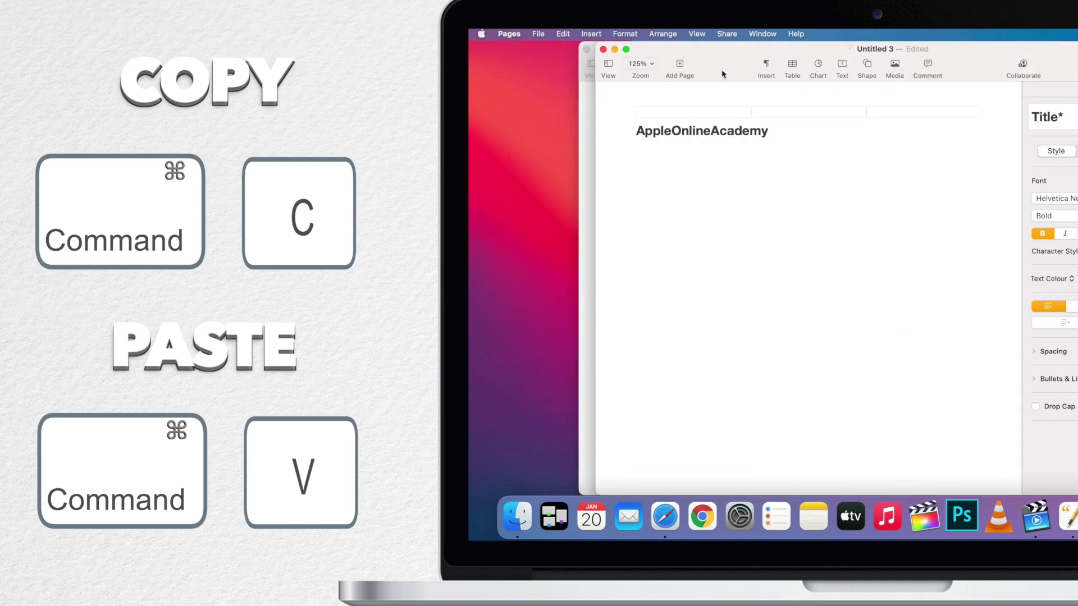
pyautogui.moveTo(721, 71); pyautogui.dragTo(817, 116)
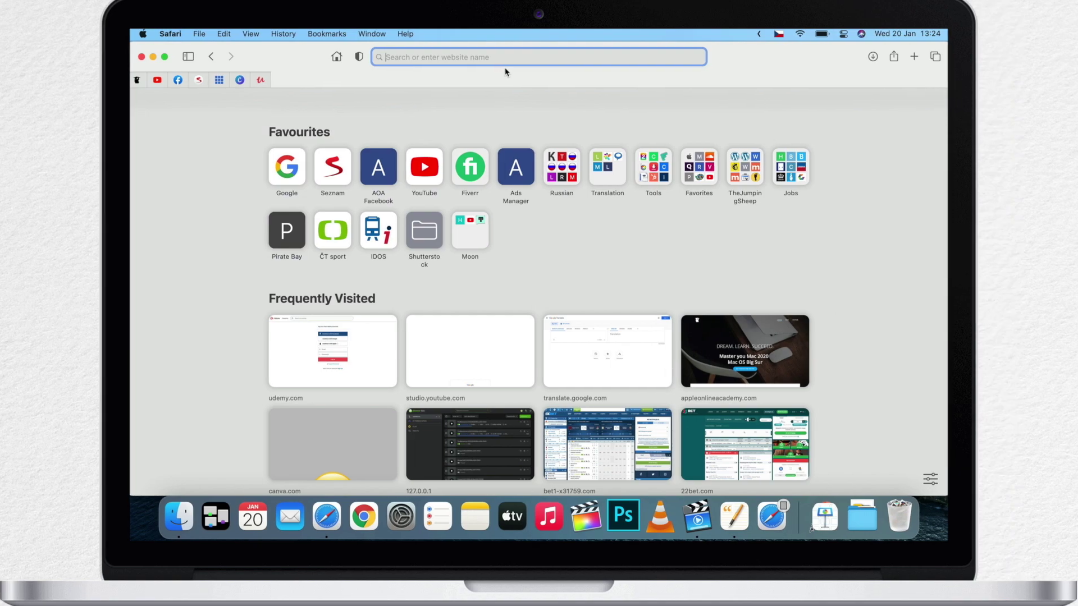
# - Search AppleOnlineAcademy, open the academy's front page, and select its heading through the first paragraph
pyautogui.write('AppleOnlineAcademy')
pyautogui.press('Return')
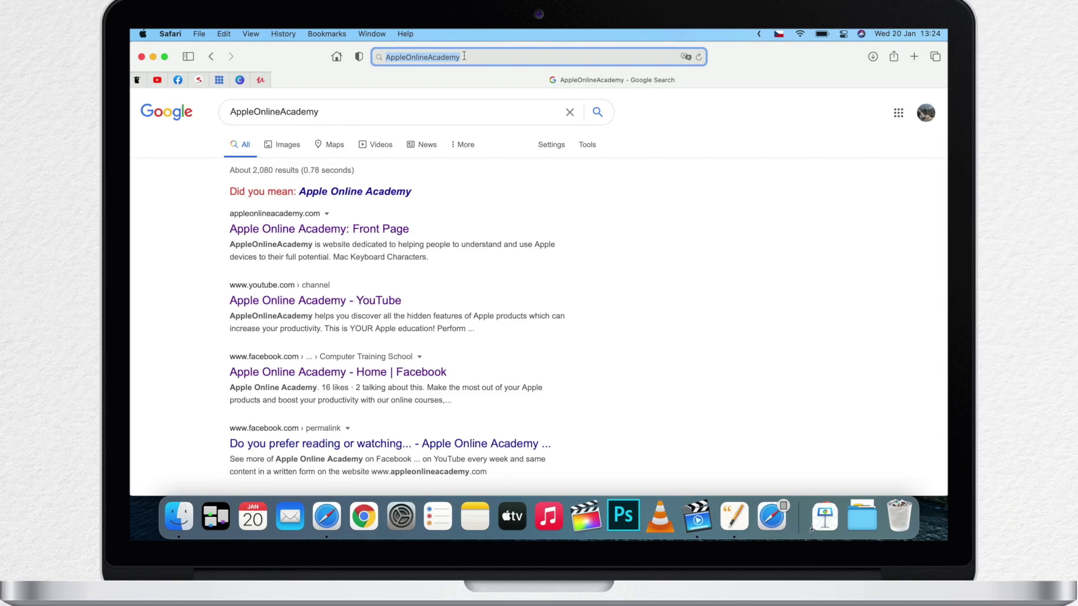
pyautogui.click(312, 234)
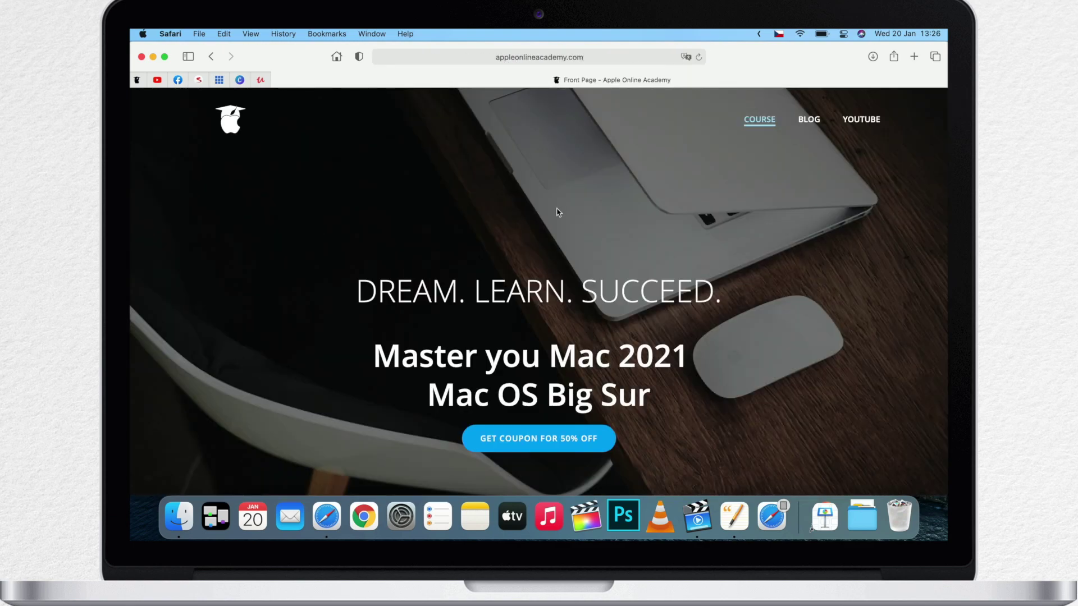
pyautogui.scroll(-10, 557, 208)
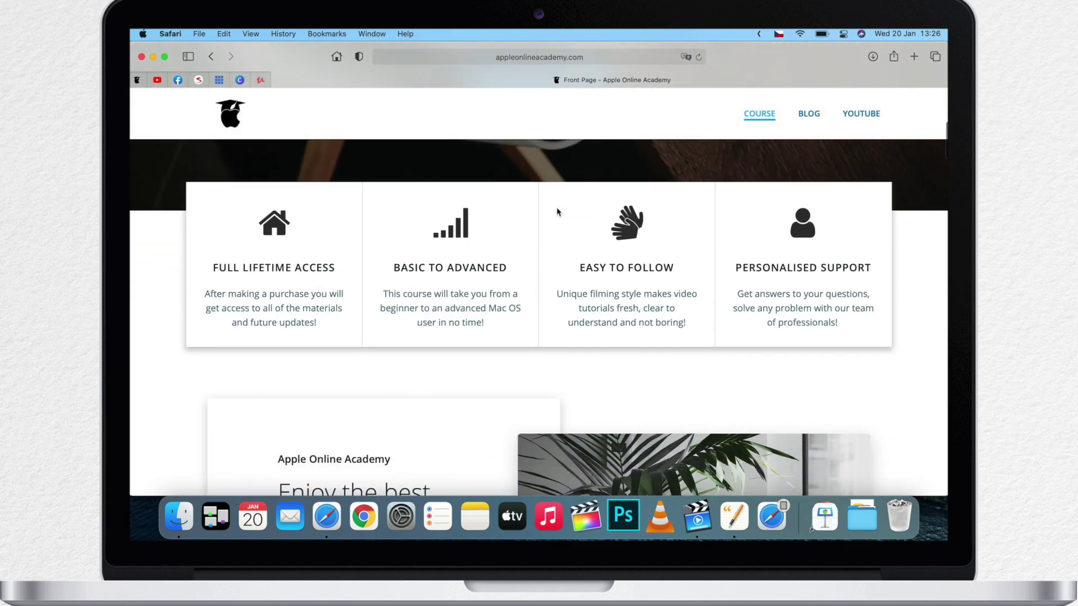
pyautogui.scroll(-2, 557, 208)
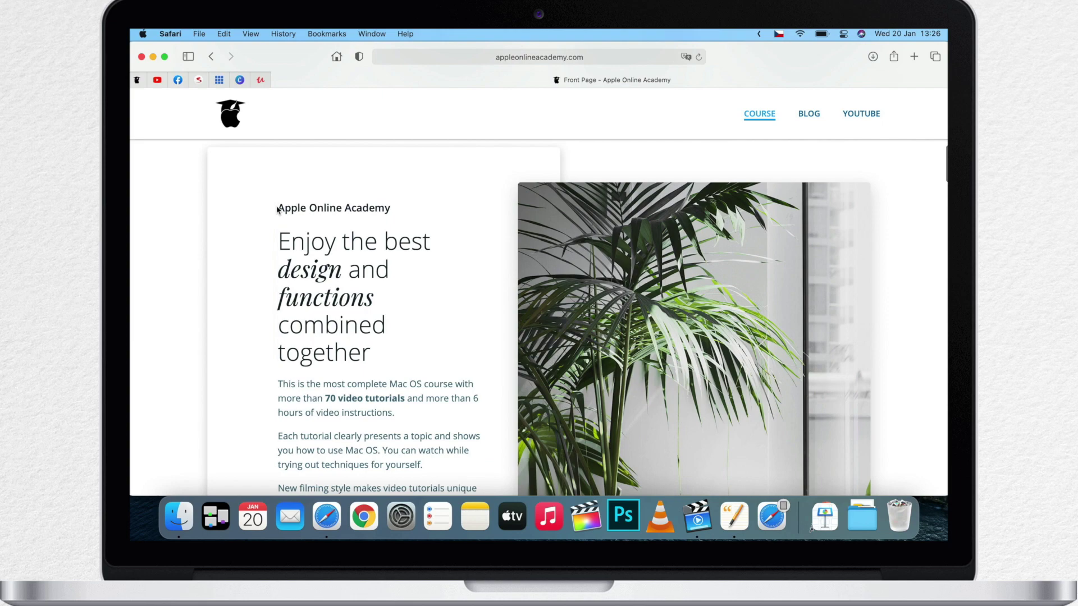
pyautogui.moveTo(277, 208); pyautogui.dragTo(399, 407)
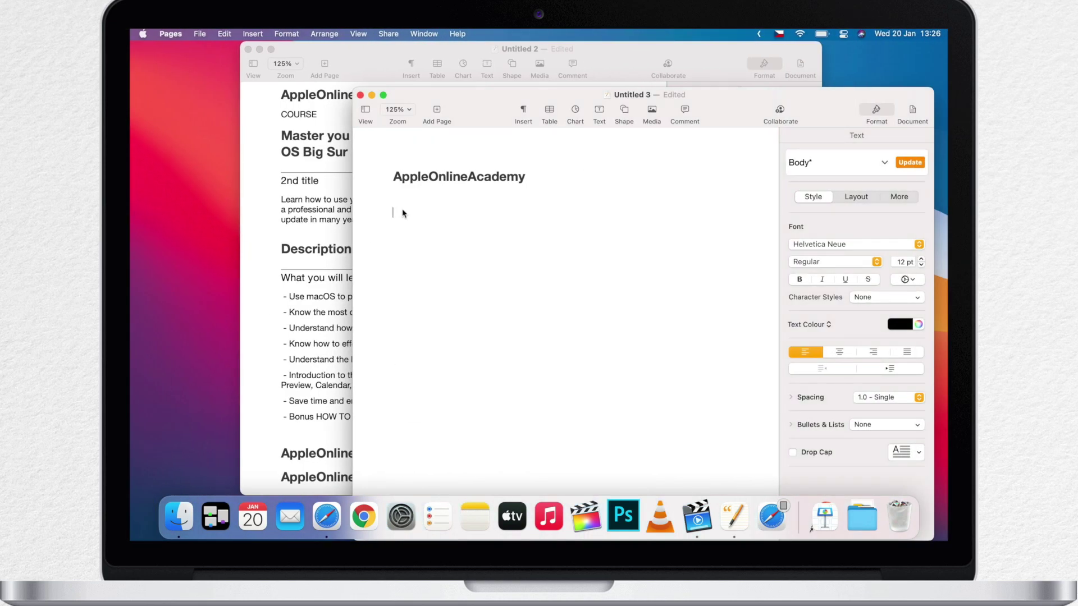
# - Paste the web heading and paragraph with their original formatting into Untitled 3, then reselect them
pyautogui.press('super+v')
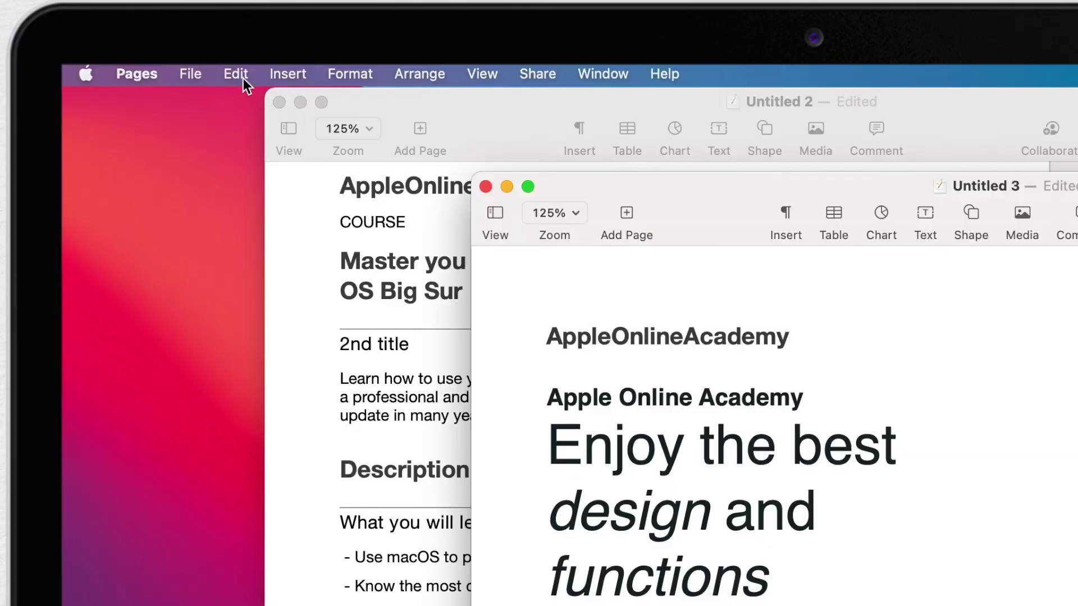
pyautogui.click(321, 31)
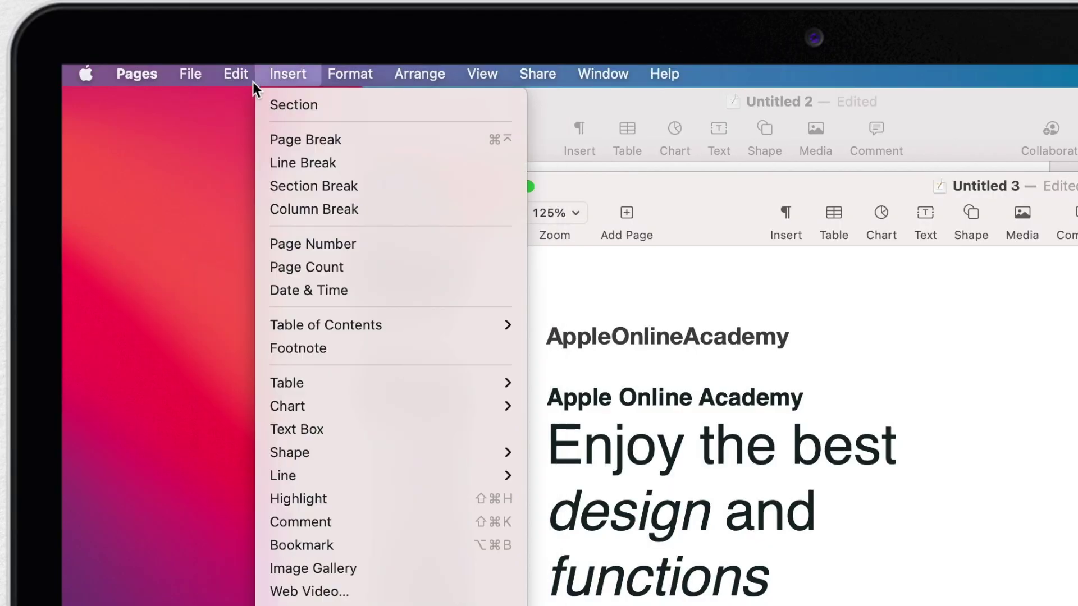
pyautogui.press('super+alt+shift+v')
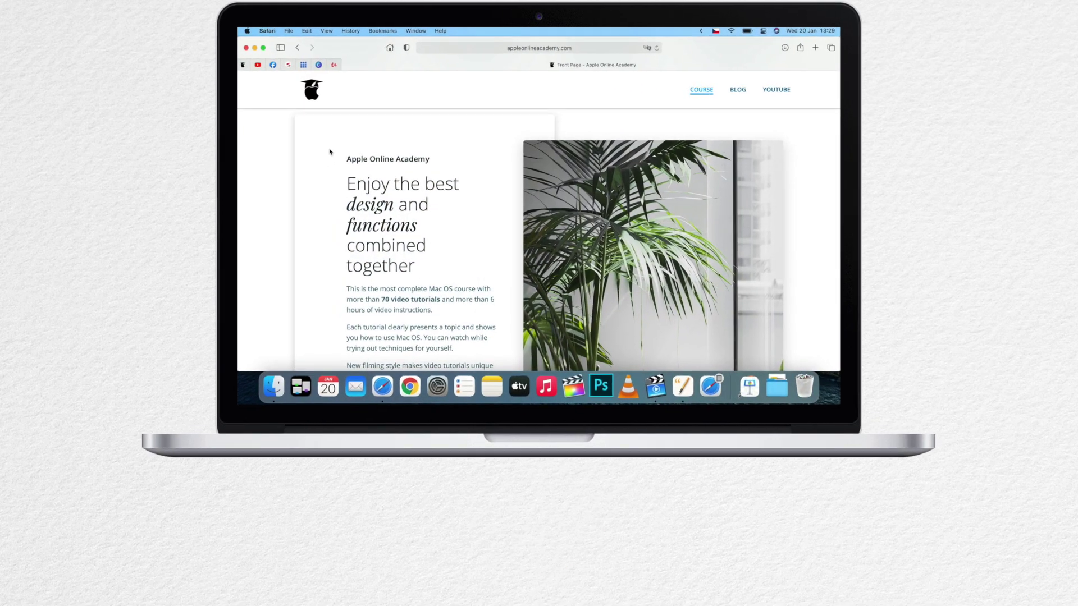
pyautogui.moveTo(354, 152); pyautogui.dragTo(463, 298)
pyautogui.press('super+c')
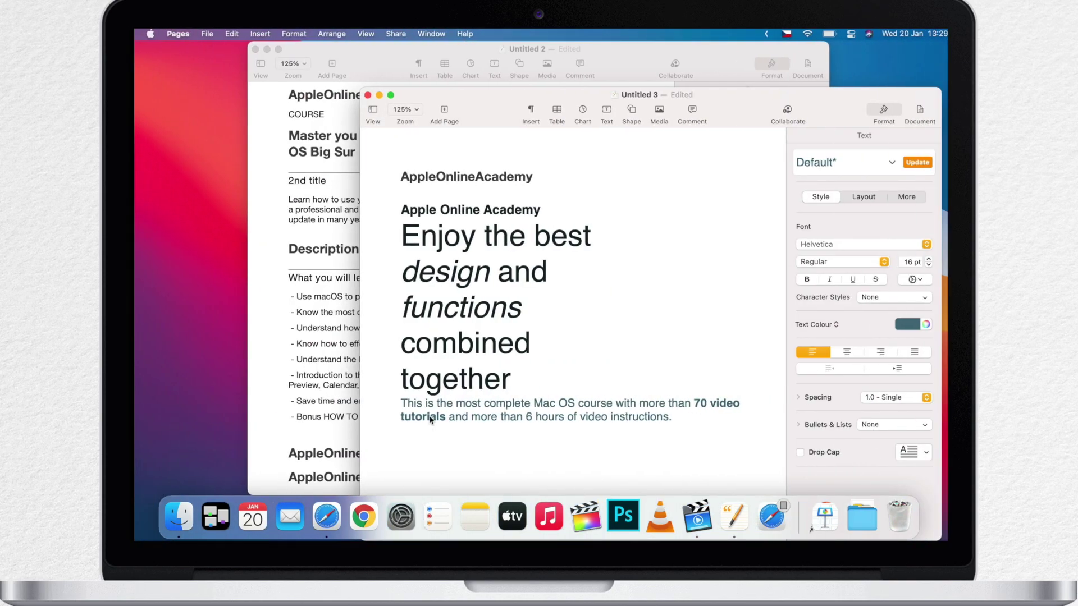
# - Insert two Paste and Match Style copies of the web text below the AppleOnlineAcademy title
pyautogui.click(401, 191)
pyautogui.press('Return')
pyautogui.press('Return')
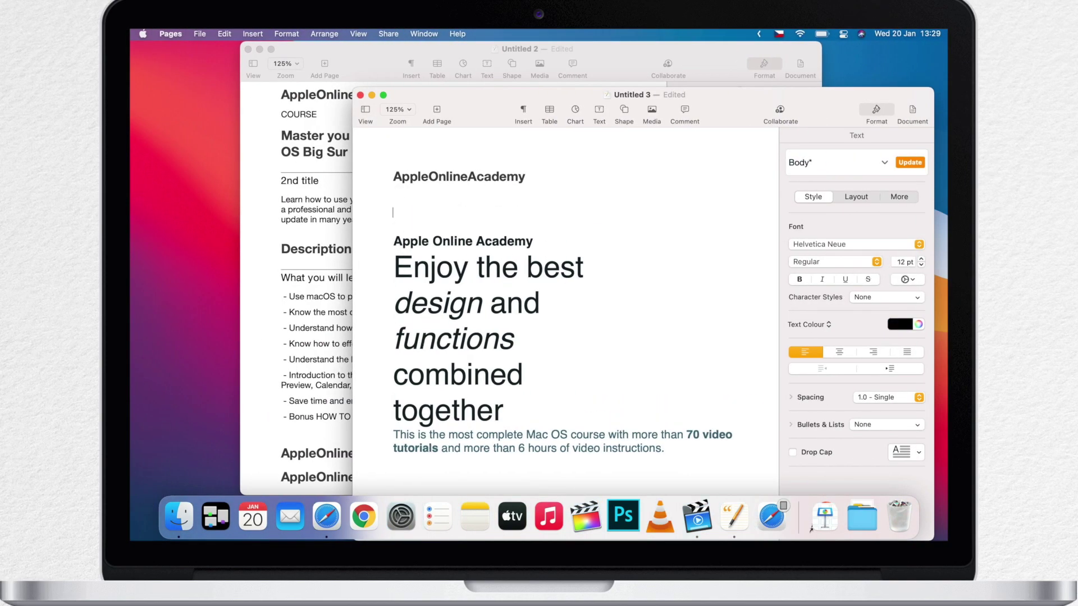
pyautogui.click(225, 36)
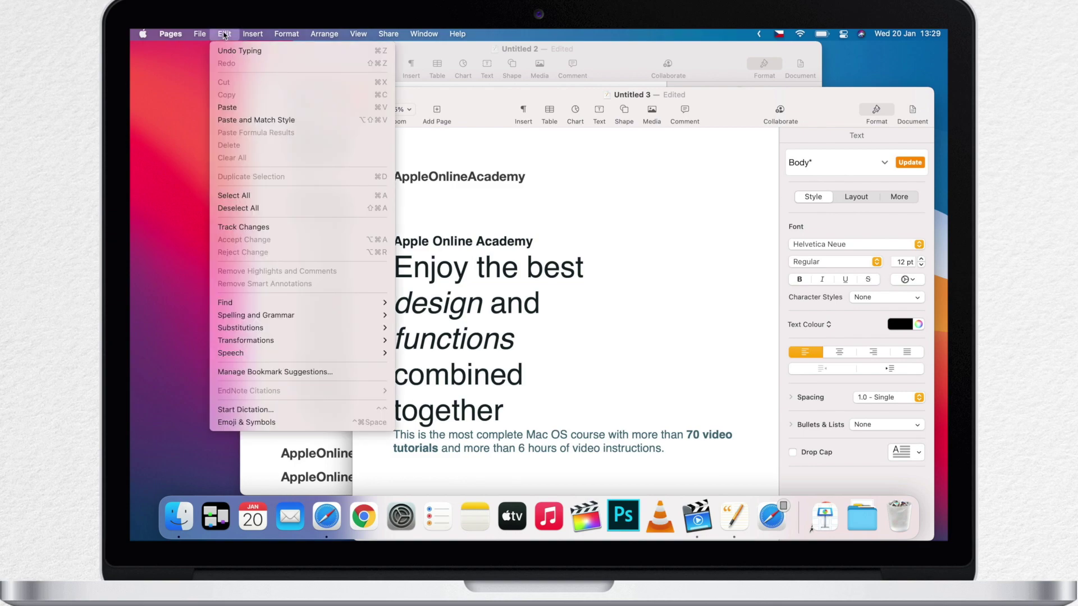
pyautogui.click(246, 120)
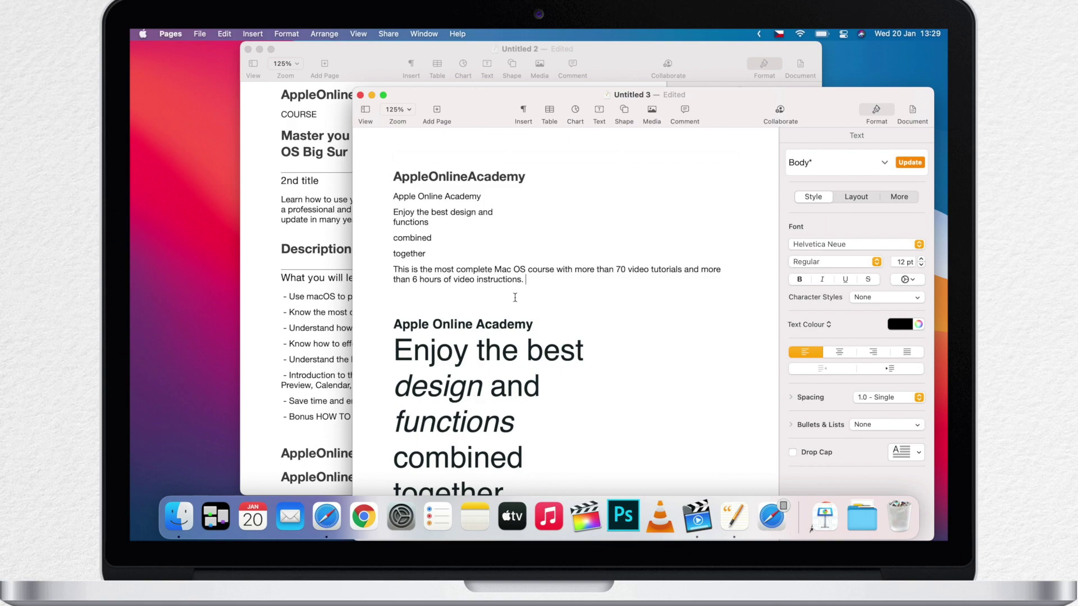
pyautogui.press('Return')
pyautogui.press('Return')
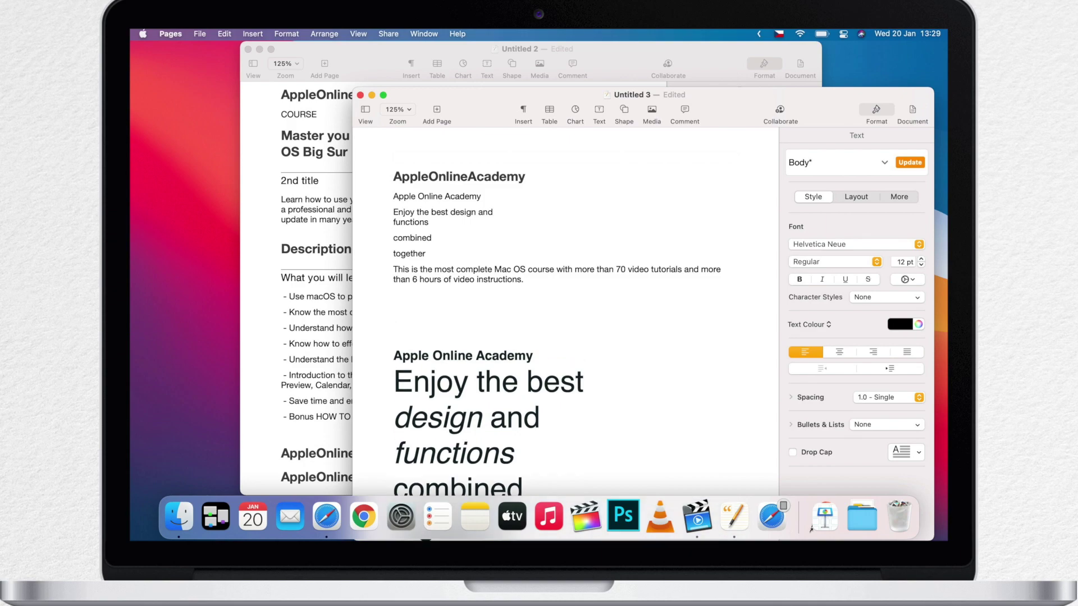
pyautogui.press('alt+shift+super+v')
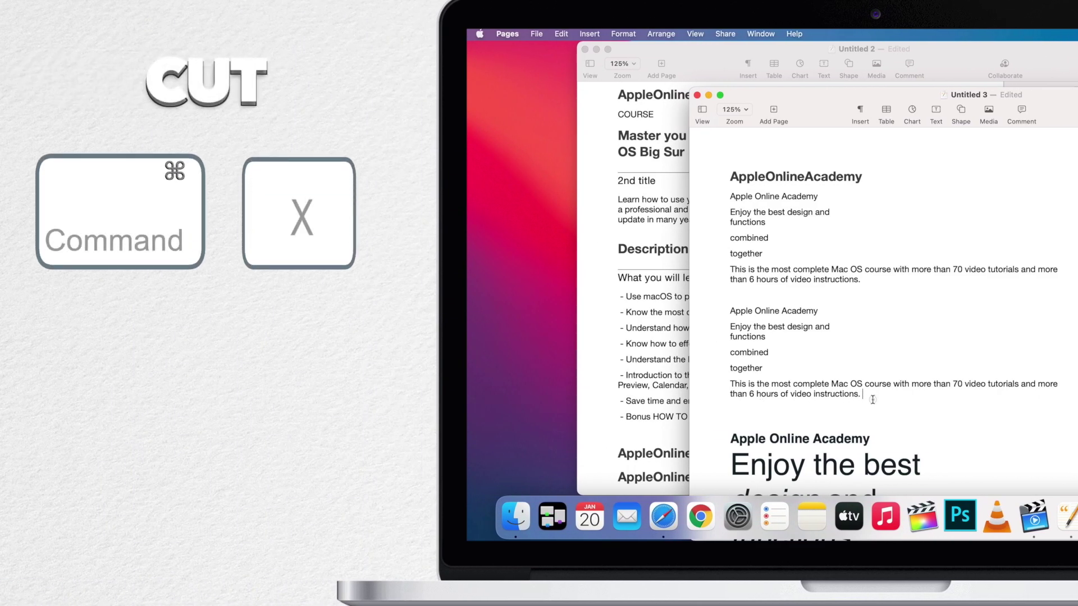
# - Cut the Apple Online Academy block from Untitled 3 and paste it after Untitled 2's second heading
pyautogui.moveTo(793, 404); pyautogui.dragTo(735, 303)
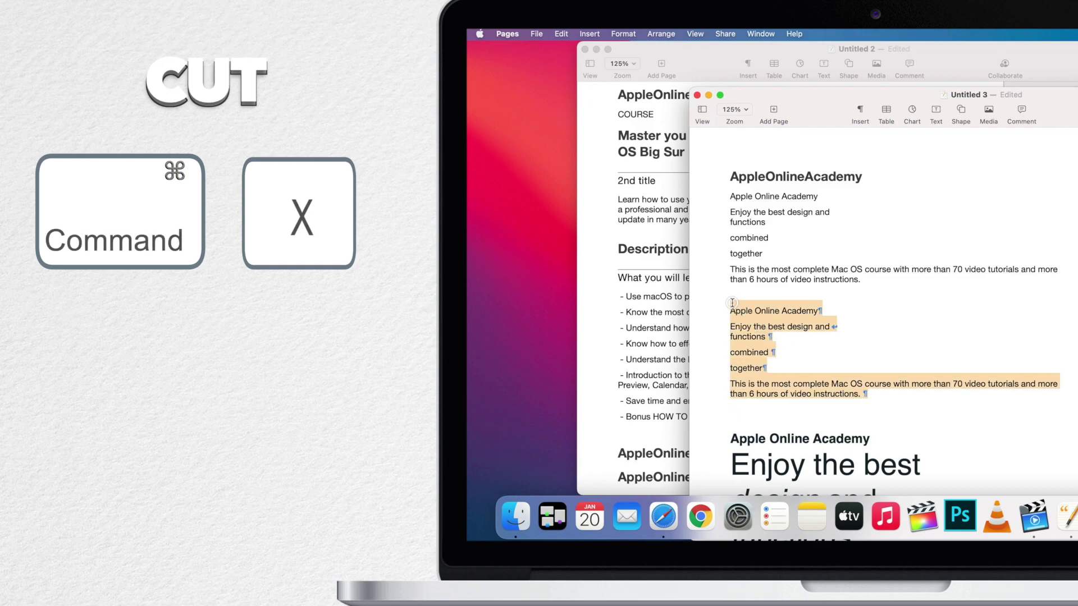
pyautogui.press('super+x')
pyautogui.click(671, 279)
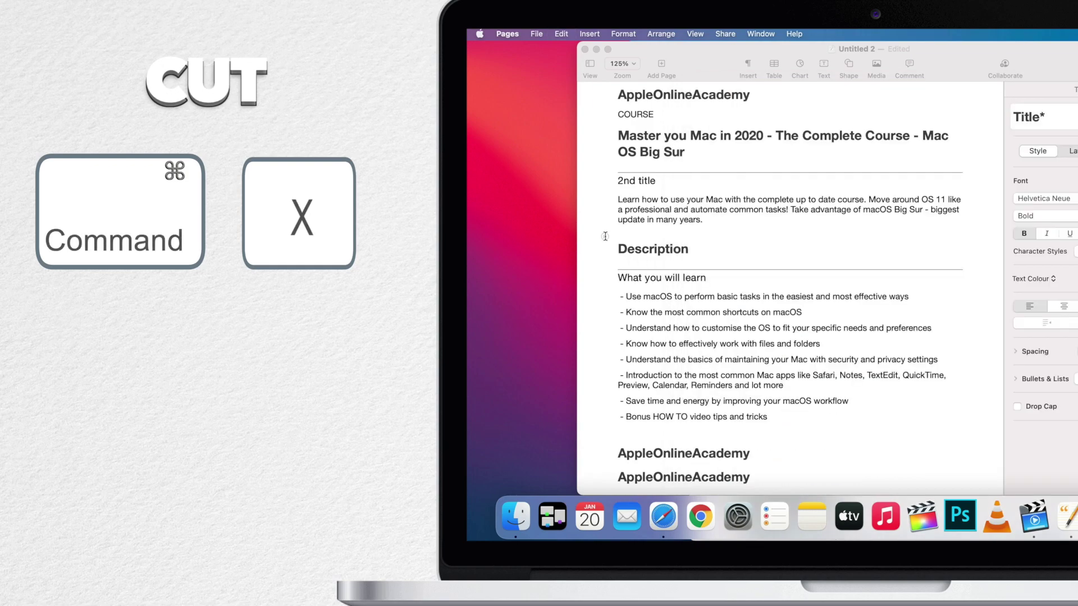
pyautogui.scroll(-2, 775, 393)
pyautogui.click(775, 439)
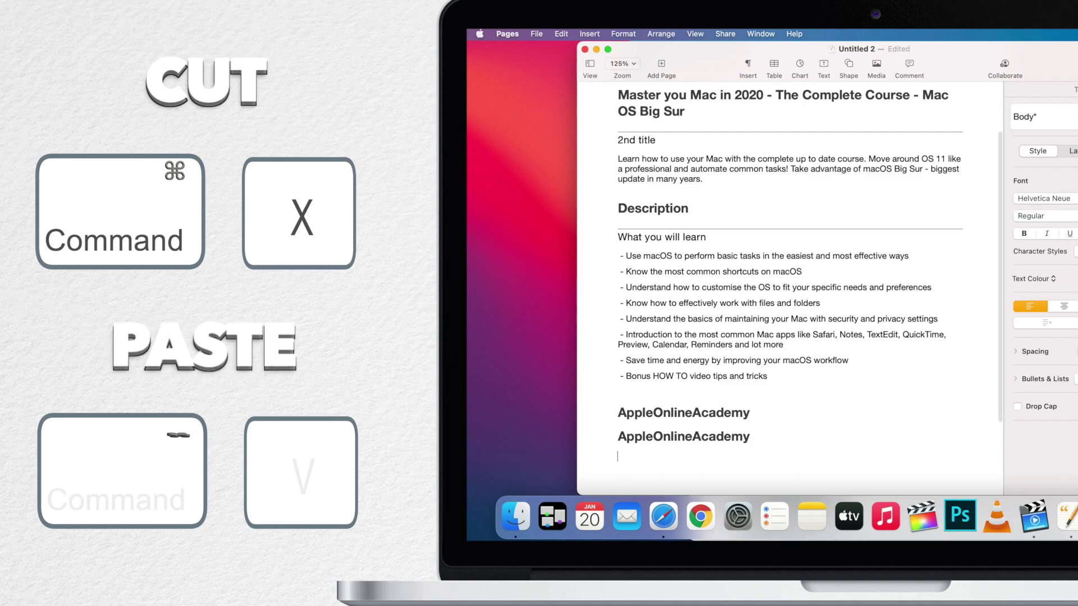
pyautogui.press('super+v')
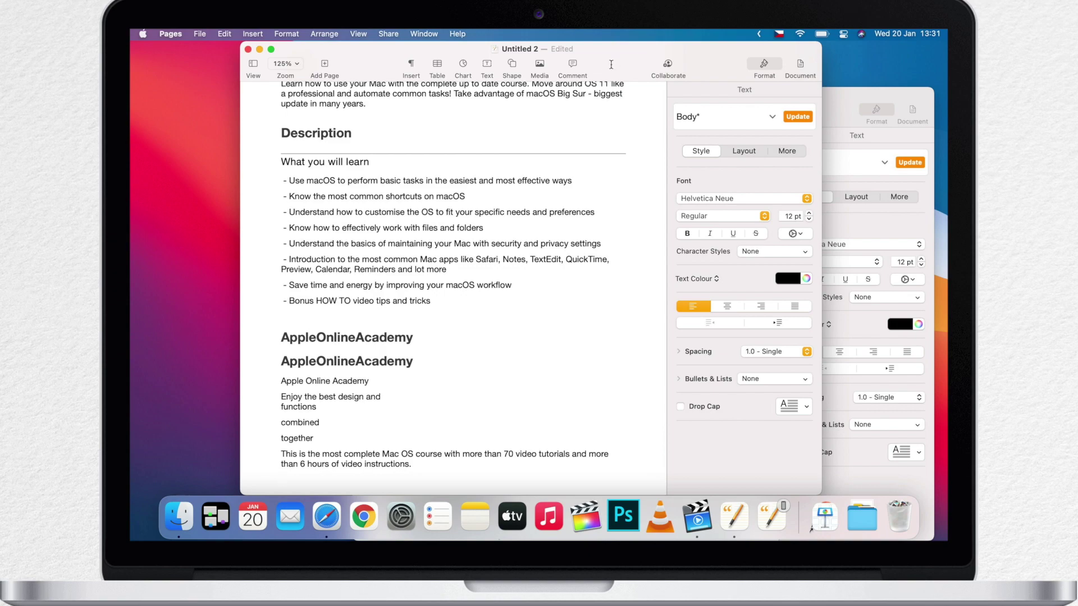
# - Hide Pages, open the Project folder in a new Finder window, and paste a copy of Photo onto the desktop
pyautogui.press('super+h')
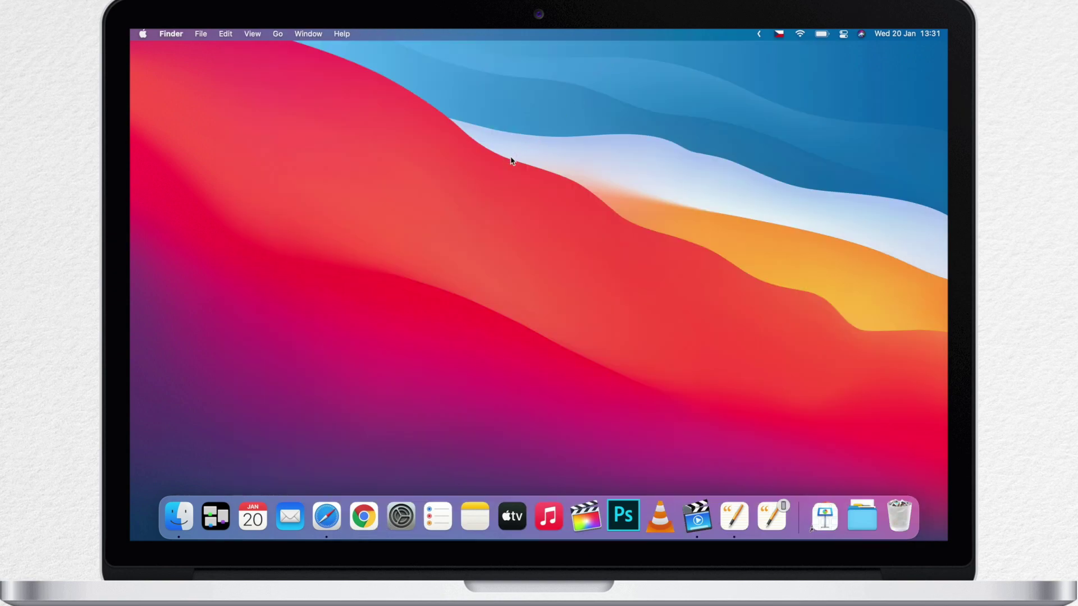
pyautogui.press('super+n')
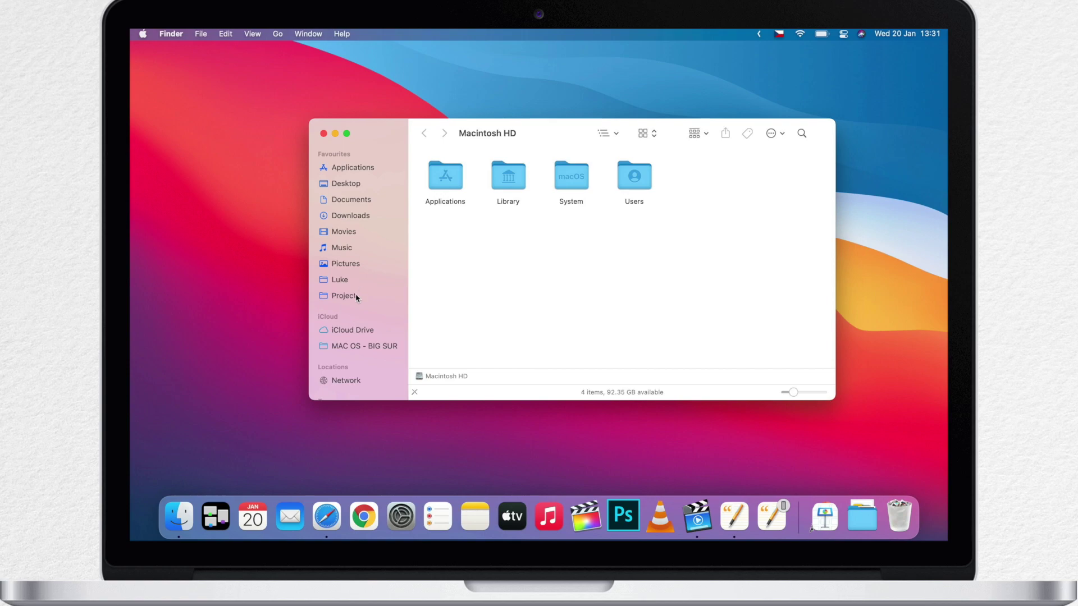
pyautogui.click(356, 295)
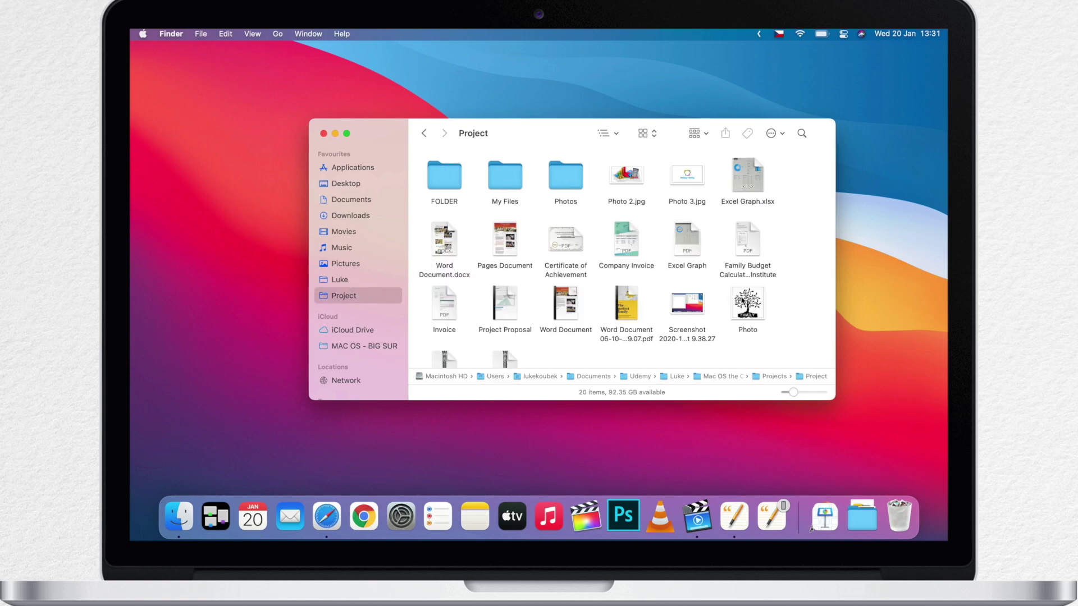
pyautogui.click(742, 301)
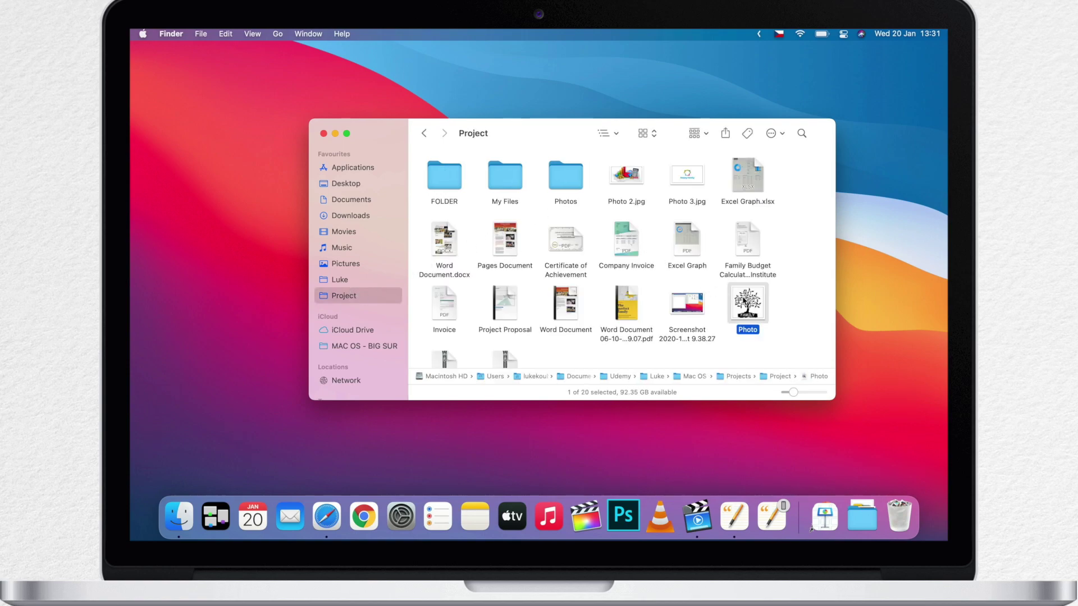
pyautogui.click(904, 96)
pyautogui.press('super+v')
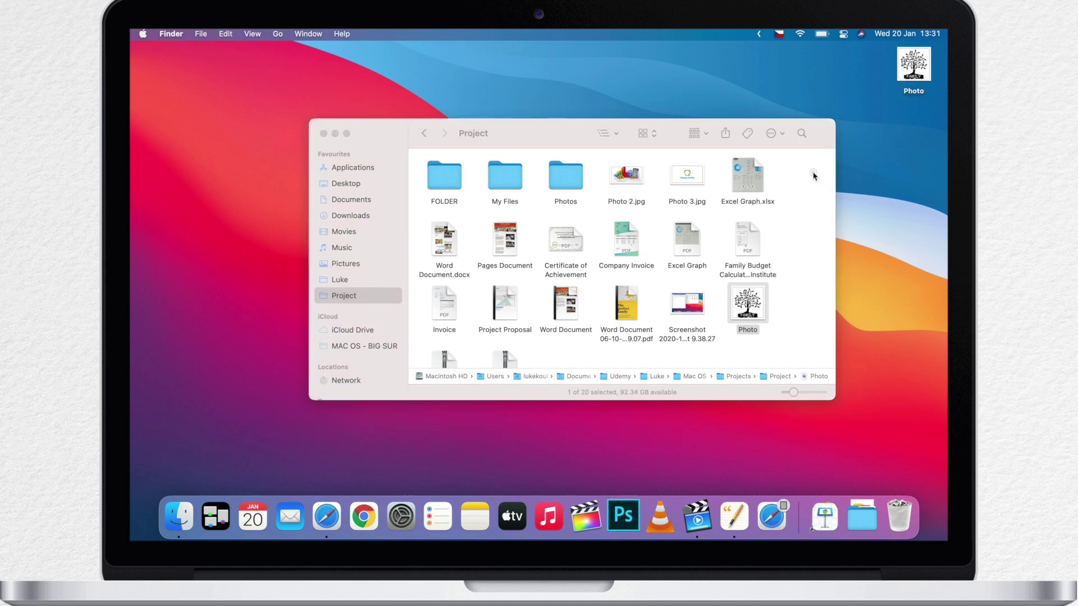
# - Copy Photo 2.jpg, Photo 3.jpg, Excel Graph.xlsx and Company Invoice onto the desktop, then deselect them in Project
pyautogui.moveTo(812, 171); pyautogui.dragTo(632, 176)
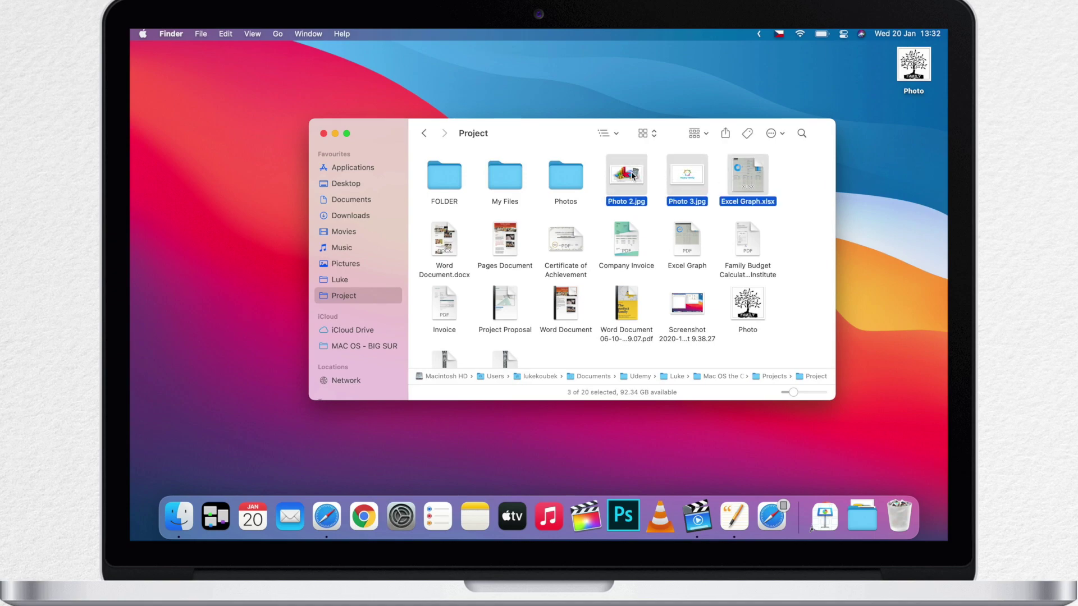
pyautogui.keyDown('super'); pyautogui.click(617, 236); pyautogui.keyUp('super')
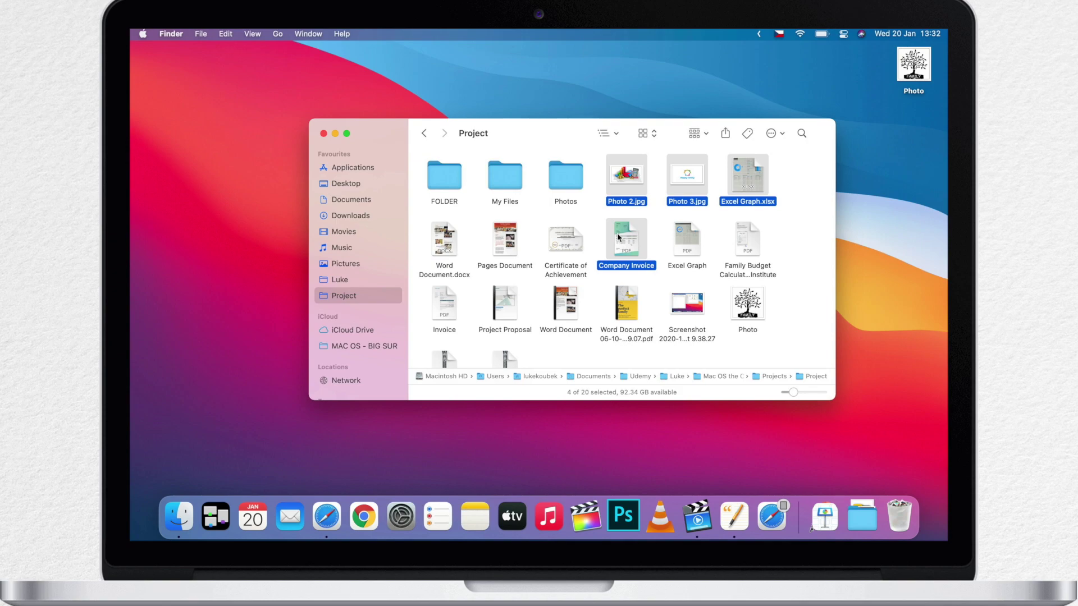
pyautogui.press('super+c')
pyautogui.click(904, 143)
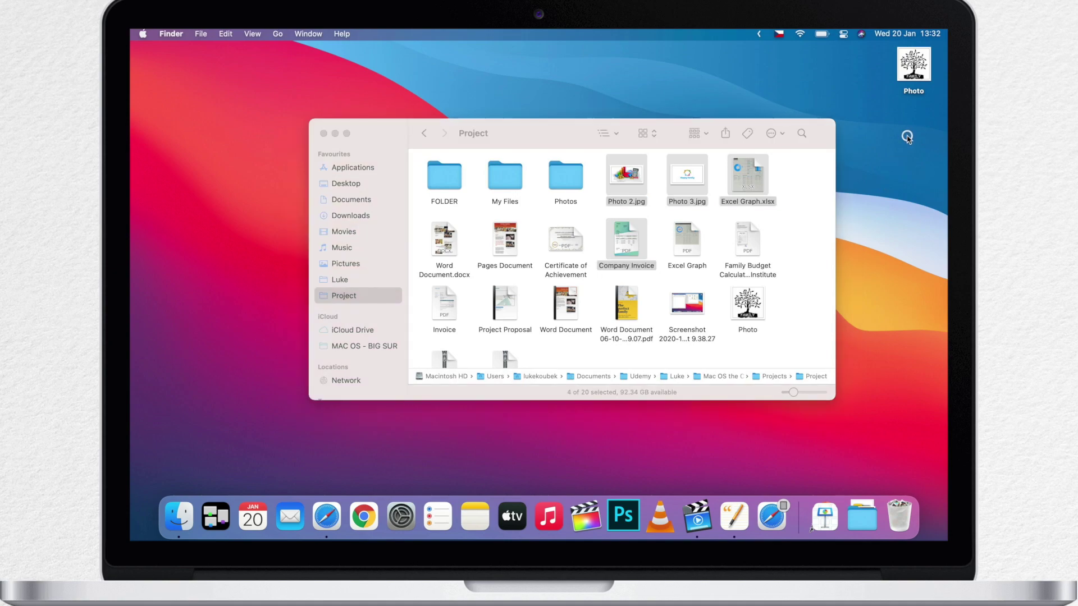
pyautogui.press('super+v')
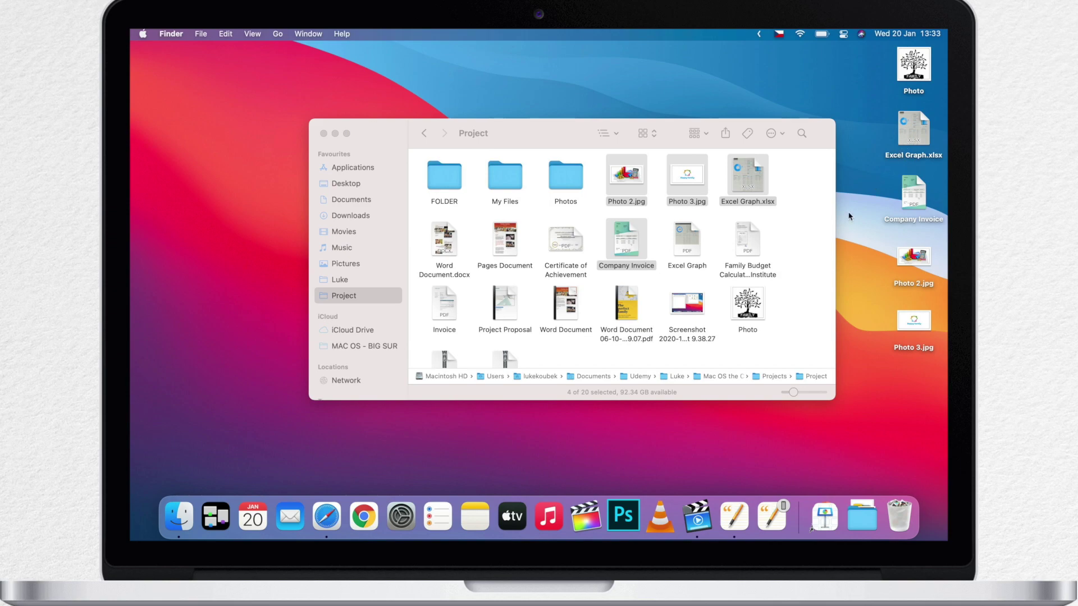
pyautogui.click(718, 354)
# - Move Word Document, its dated PDF and the screenshot from Project to the desktop with Option-Command-V
pyautogui.moveTo(711, 354); pyautogui.dragTo(591, 307)
pyautogui.press('super+c')
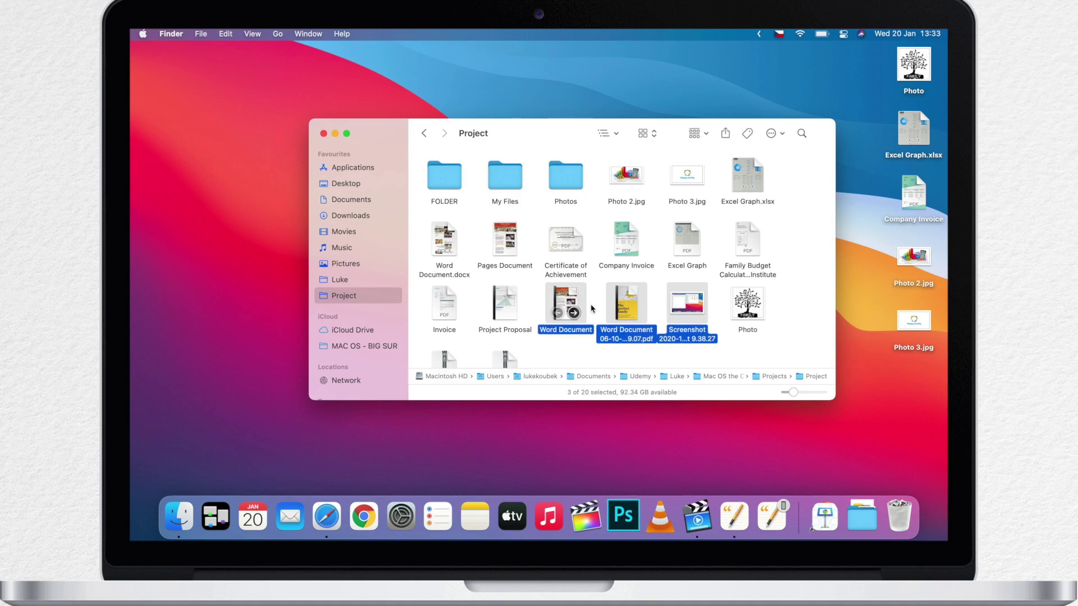
pyautogui.click(930, 412)
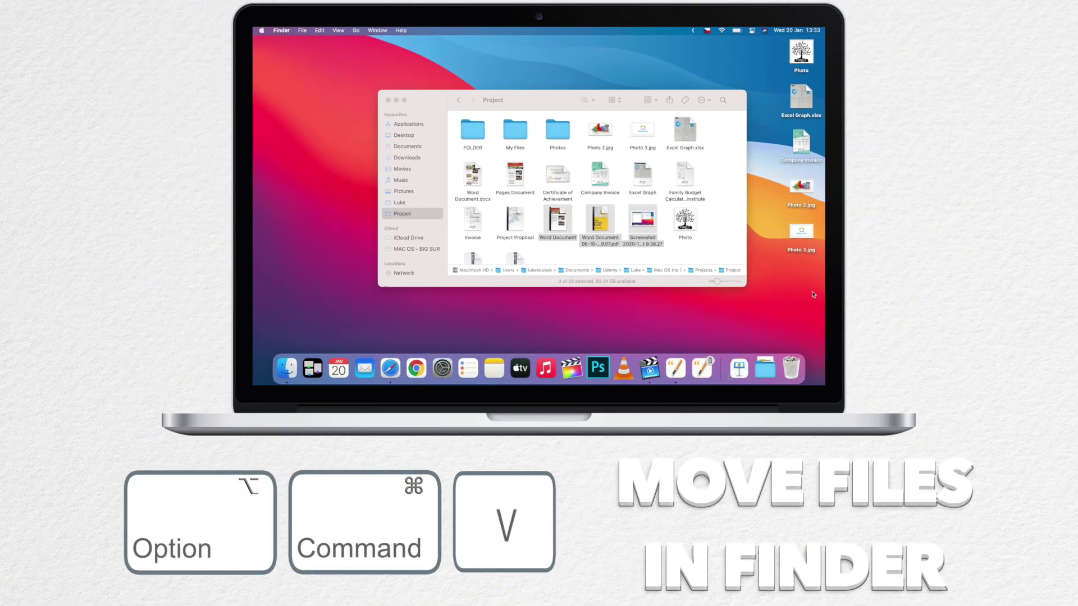
pyautogui.press('alt+super+v')
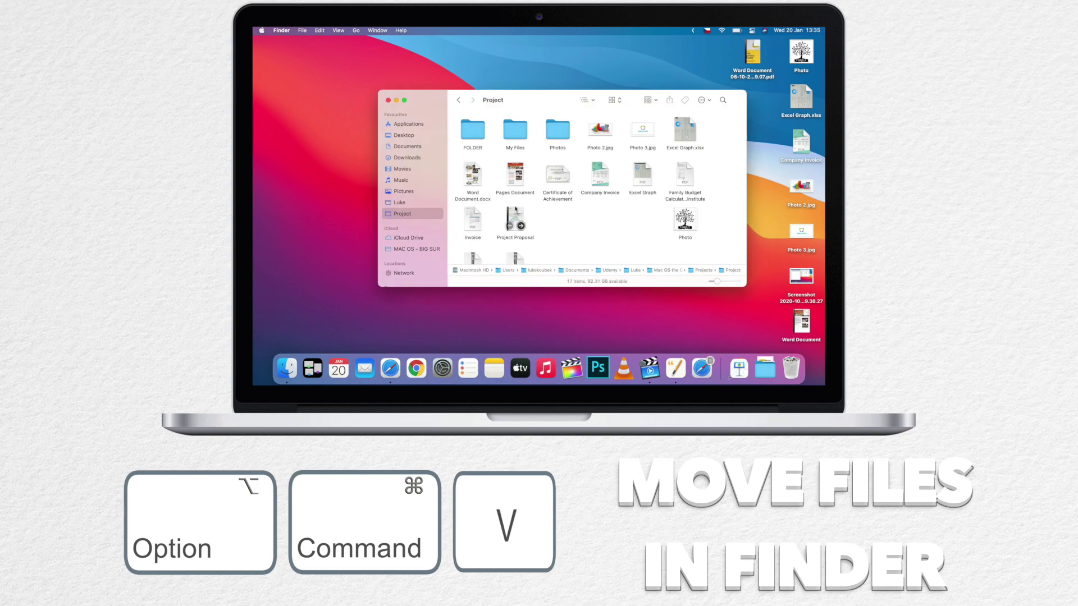
pyautogui.moveTo(452, 168); pyautogui.dragTo(519, 177)
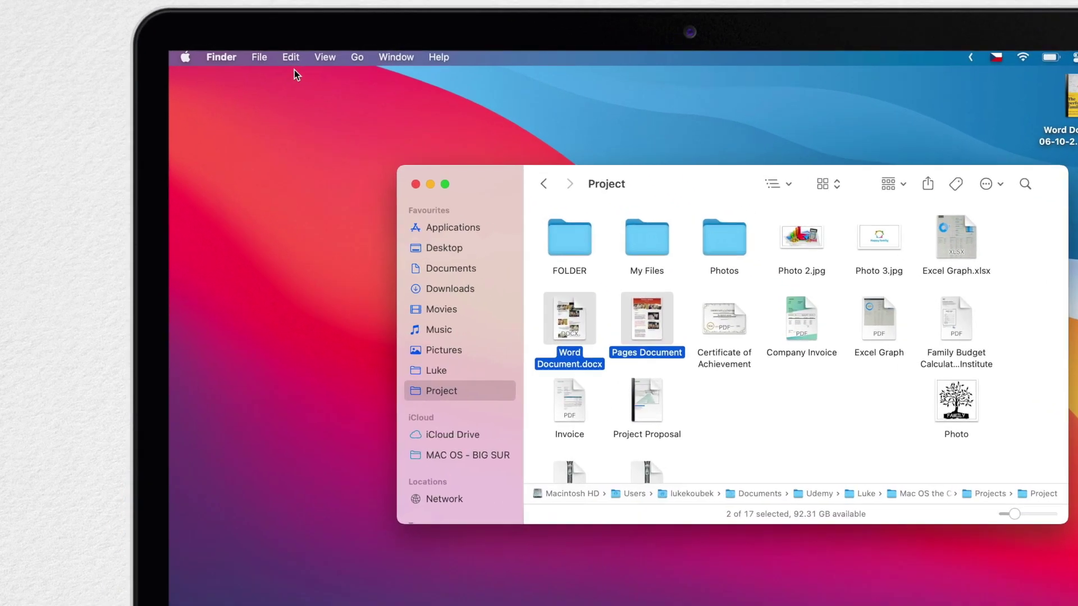
pyautogui.click(319, 31)
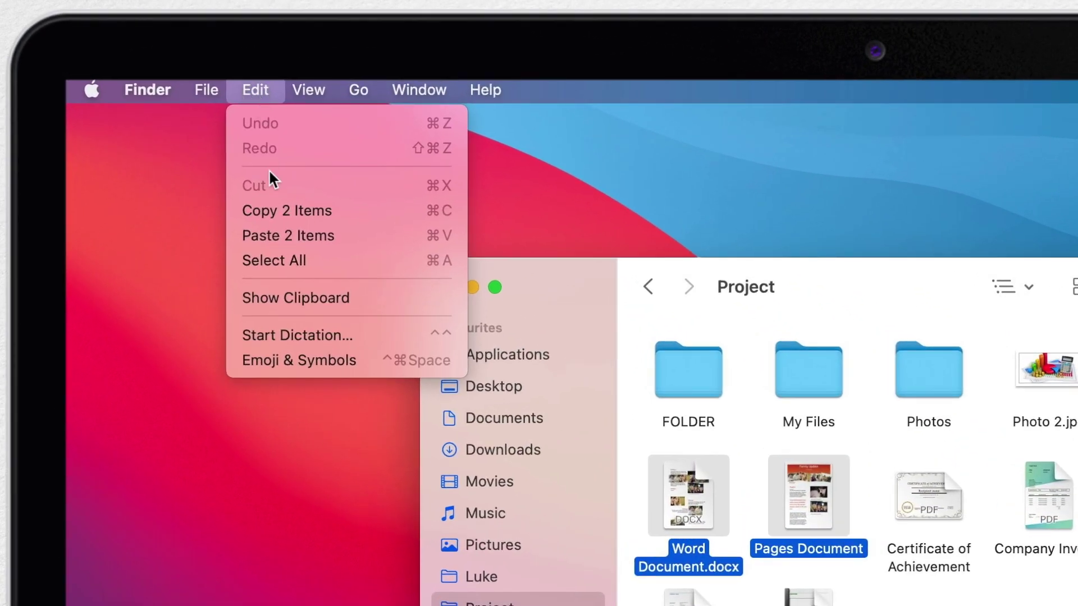
pyautogui.click(268, 214)
pyautogui.click(590, 160)
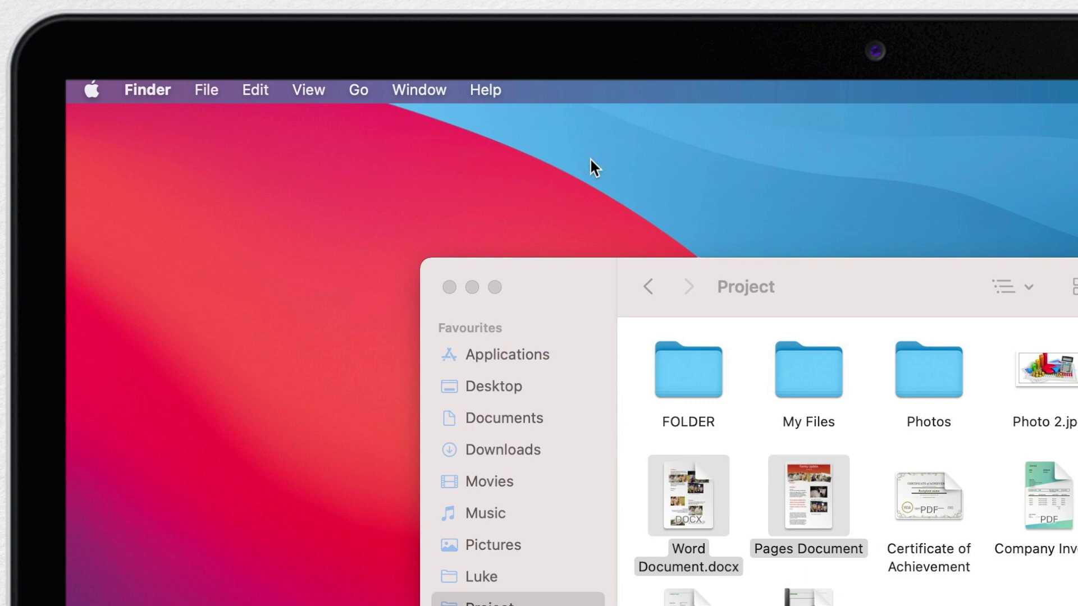
pyautogui.click(254, 90)
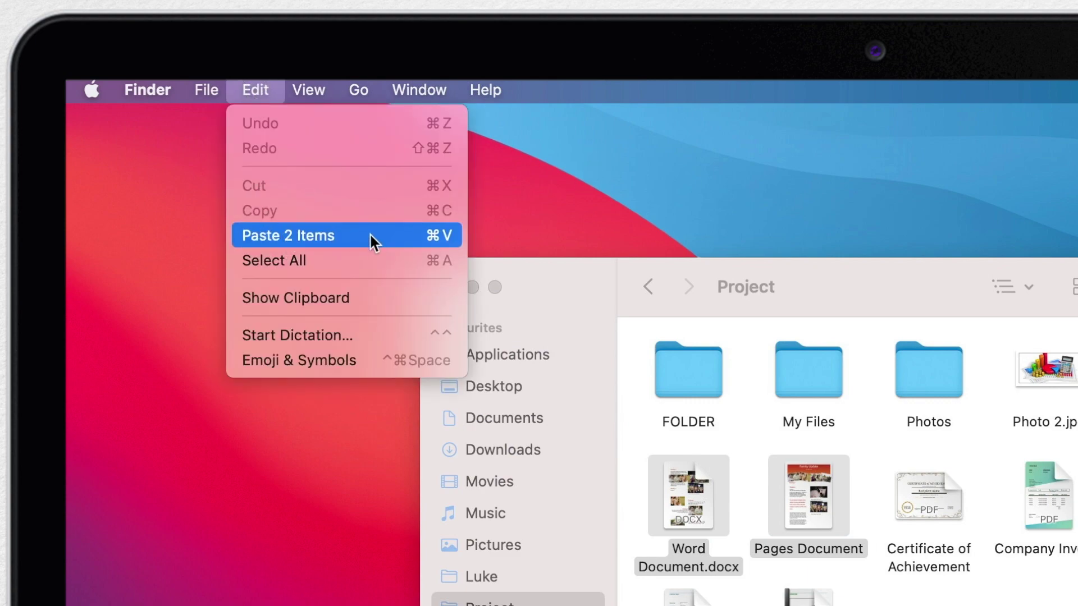
pyautogui.press('alt')
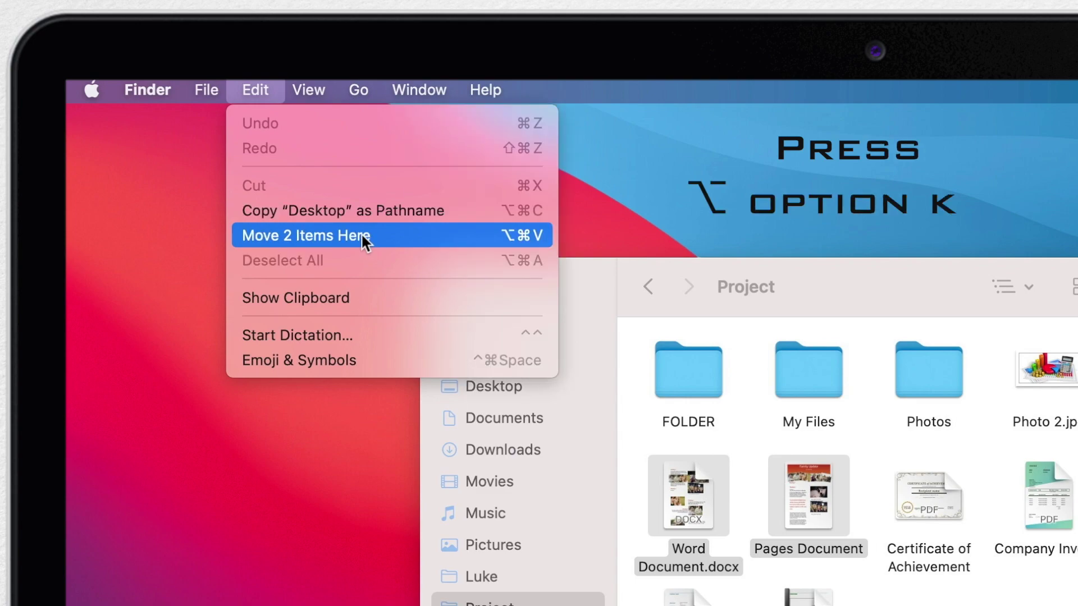
pyautogui.click(267, 240)
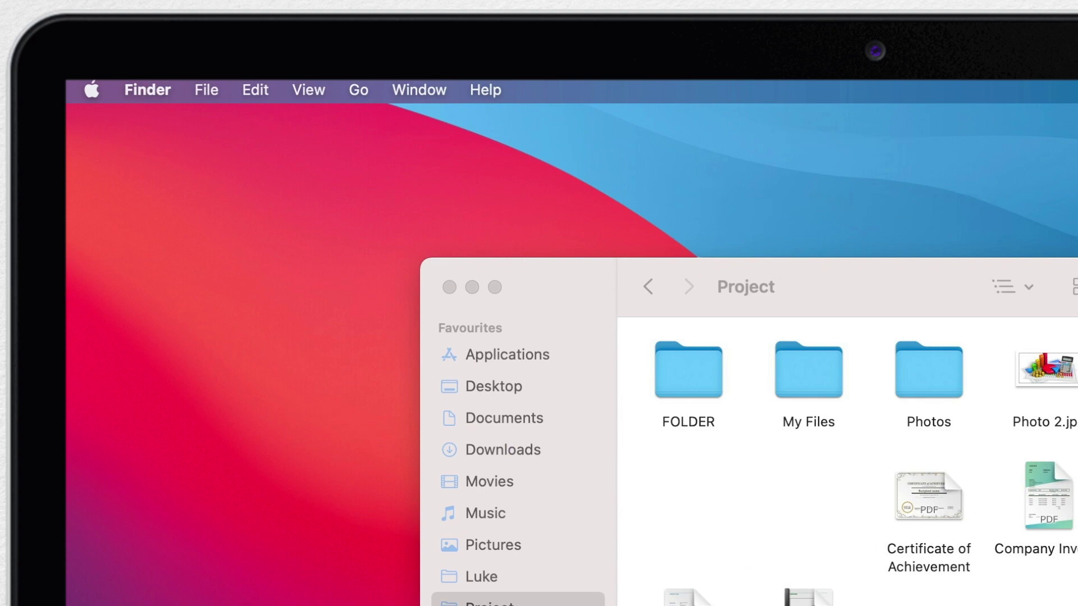
pyautogui.click(256, 89)
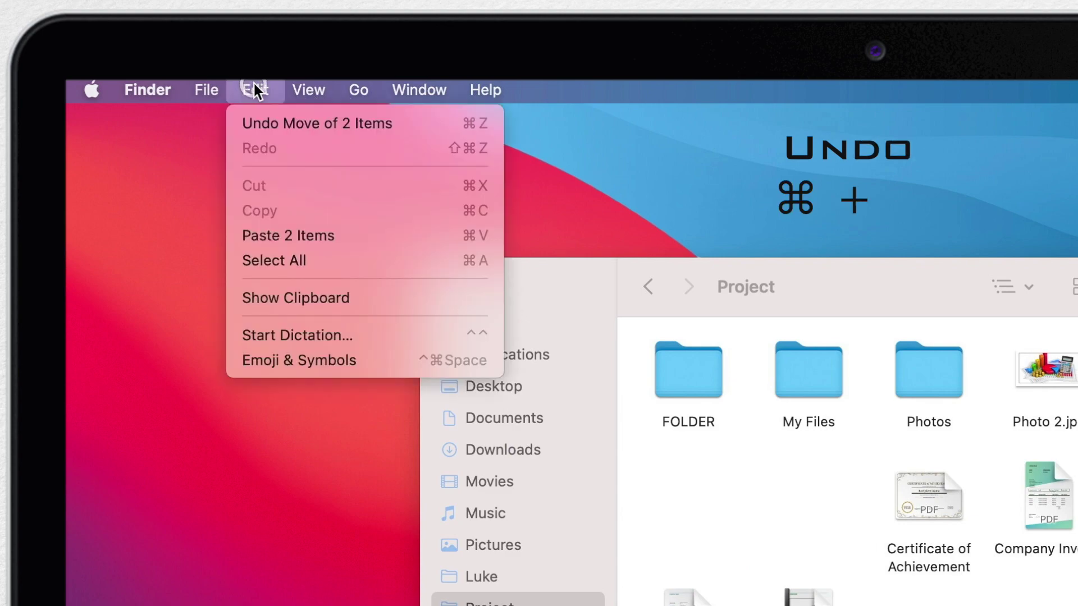
pyautogui.click(440, 127)
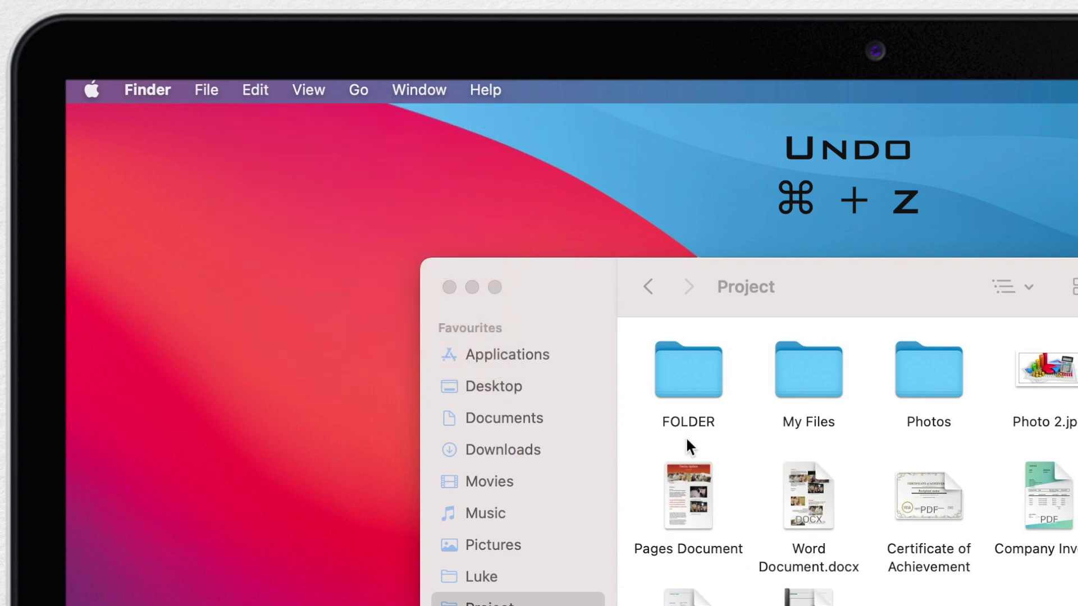